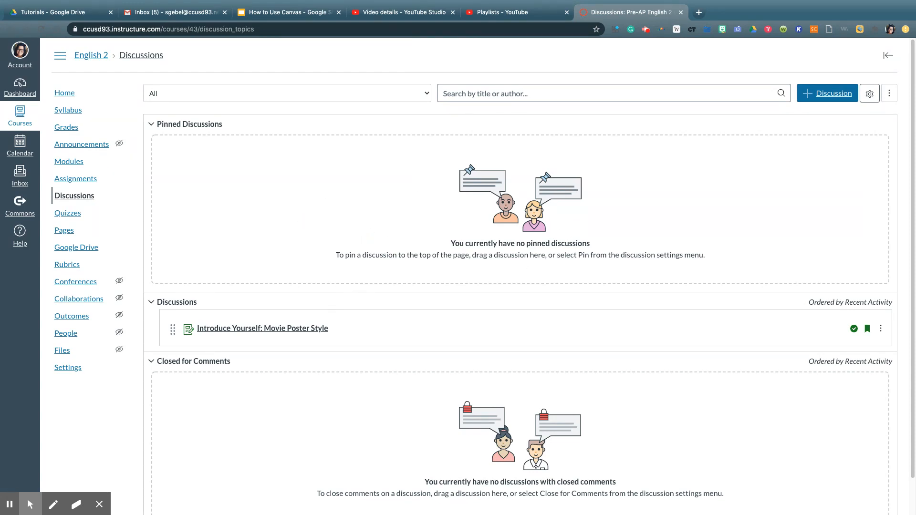
Step: Turn off students' permission to create discussion topics in the discussion settings and save them
{"action": "scroll", "coordinate": [418, 170], "scroll_direction": "down", "scroll_amount": 2}
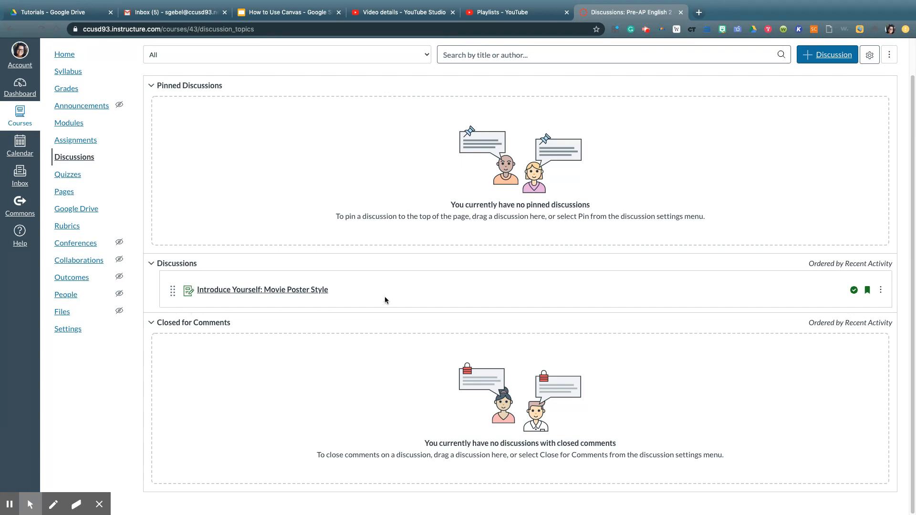
{"action": "scroll", "coordinate": [435, 296], "scroll_direction": "up", "scroll_amount": 2}
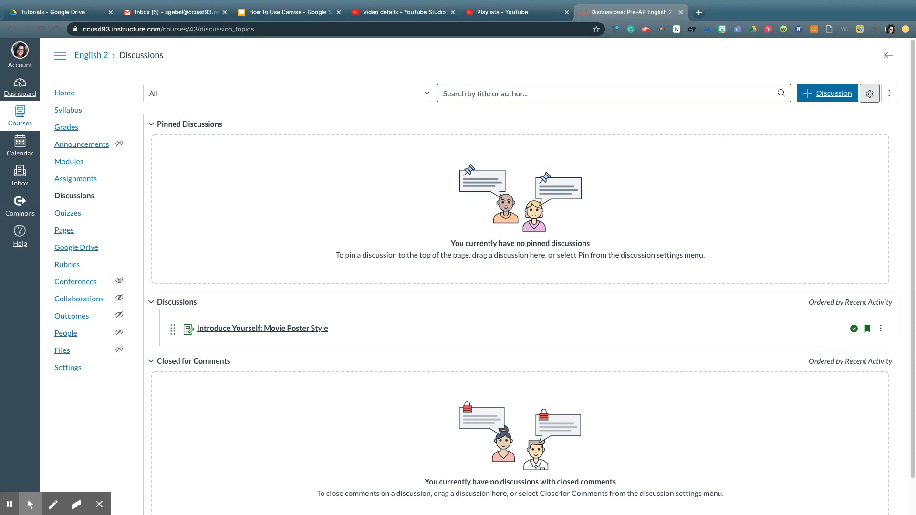
{"action": "left_click", "coordinate": [877, 95]}
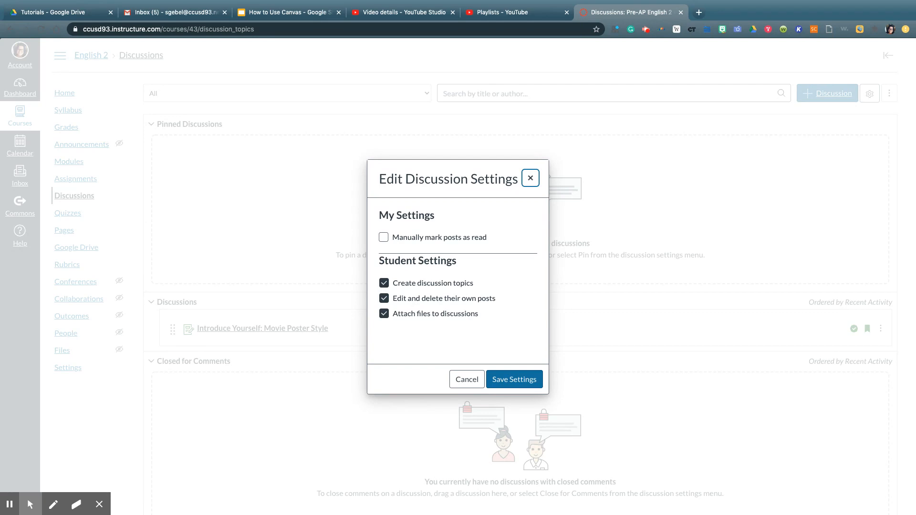
{"action": "left_click", "coordinate": [383, 284]}
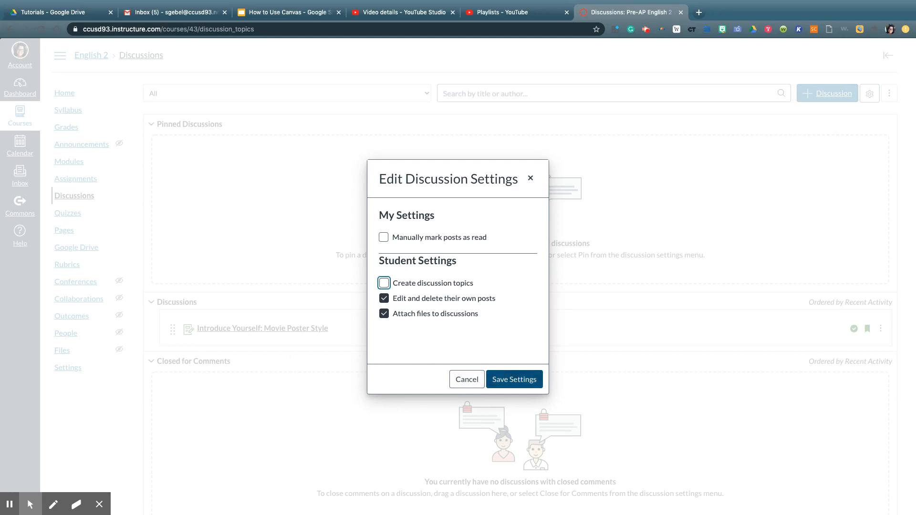
{"action": "left_click", "coordinate": [514, 380]}
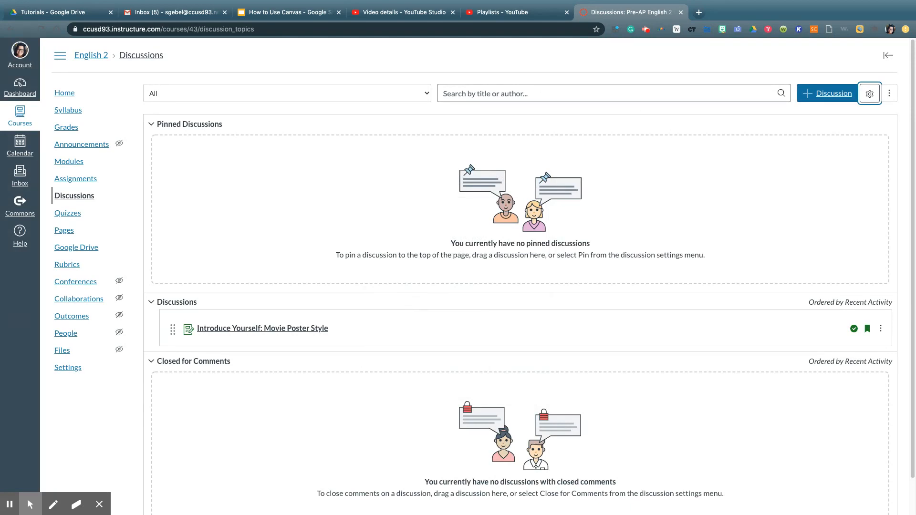
Step: Start a new discussion and examine its title, content, section and attachment fields
{"action": "left_click", "coordinate": [817, 94]}
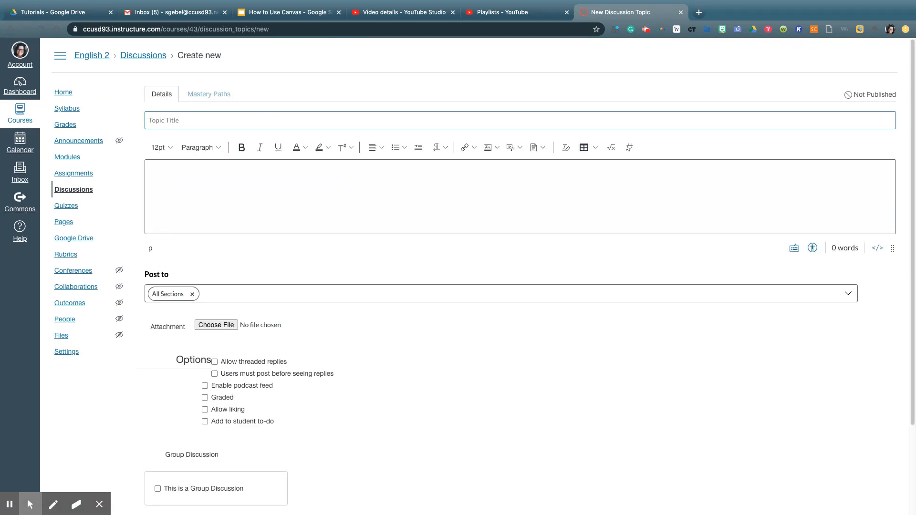
{"action": "left_click", "coordinate": [274, 120]}
{"action": "left_click", "coordinate": [352, 196]}
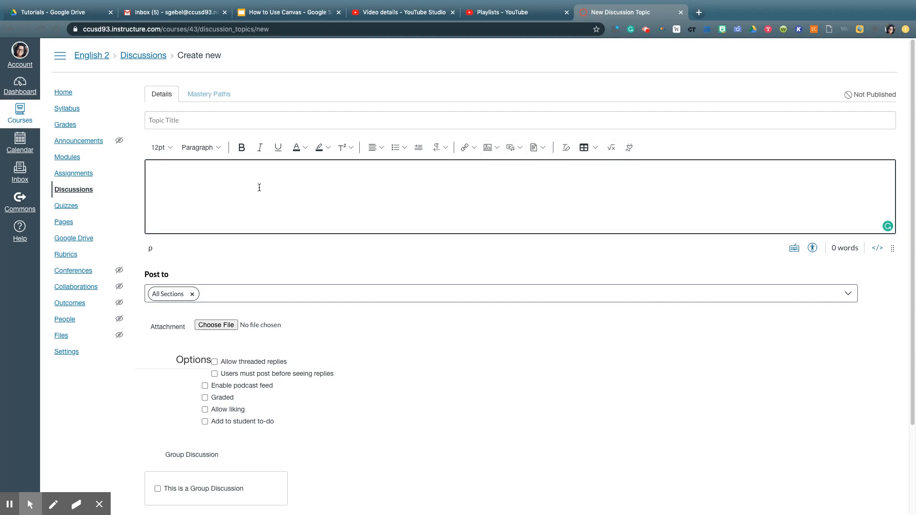
{"action": "scroll", "coordinate": [468, 242], "scroll_direction": "down", "scroll_amount": 2}
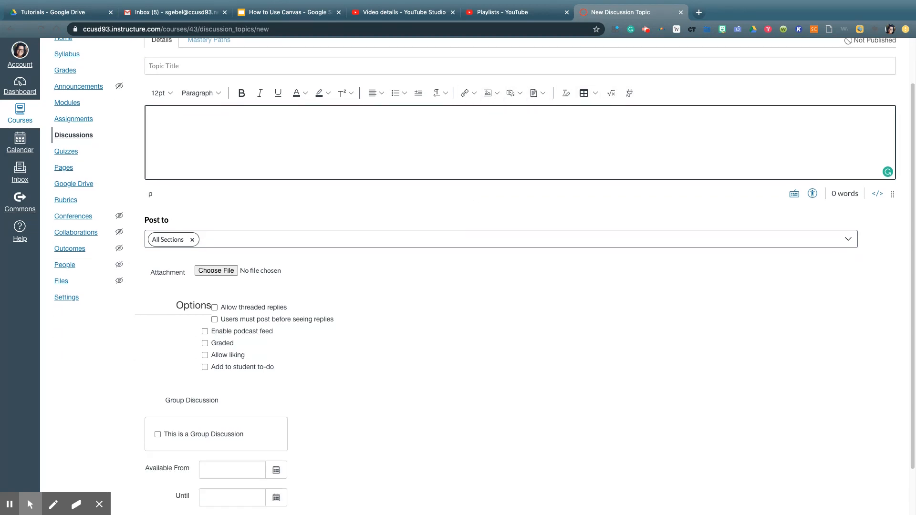
{"action": "left_click", "coordinate": [313, 244]}
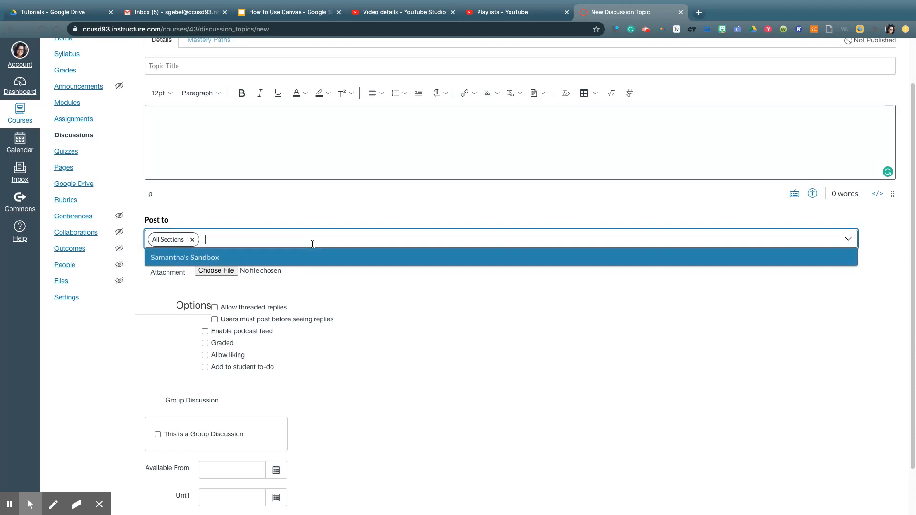
{"action": "left_click", "coordinate": [312, 211]}
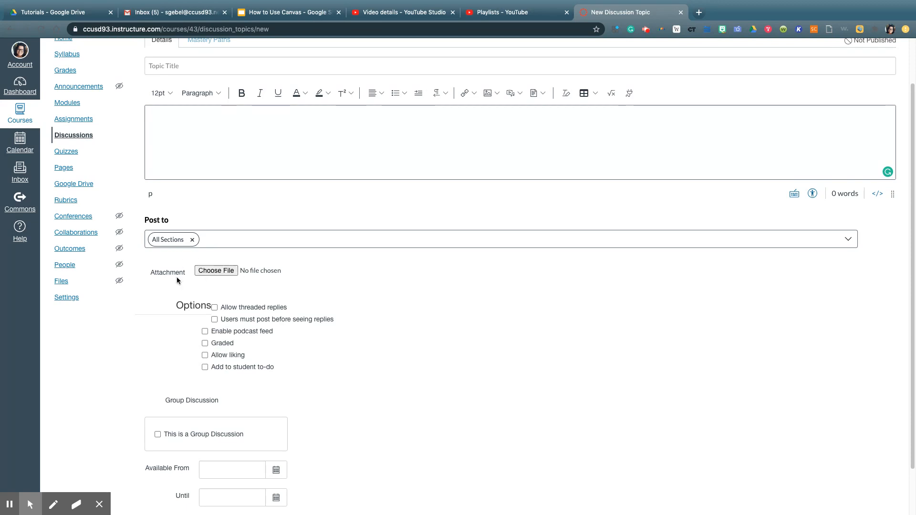
{"action": "scroll", "coordinate": [336, 277], "scroll_direction": "down", "scroll_amount": 1}
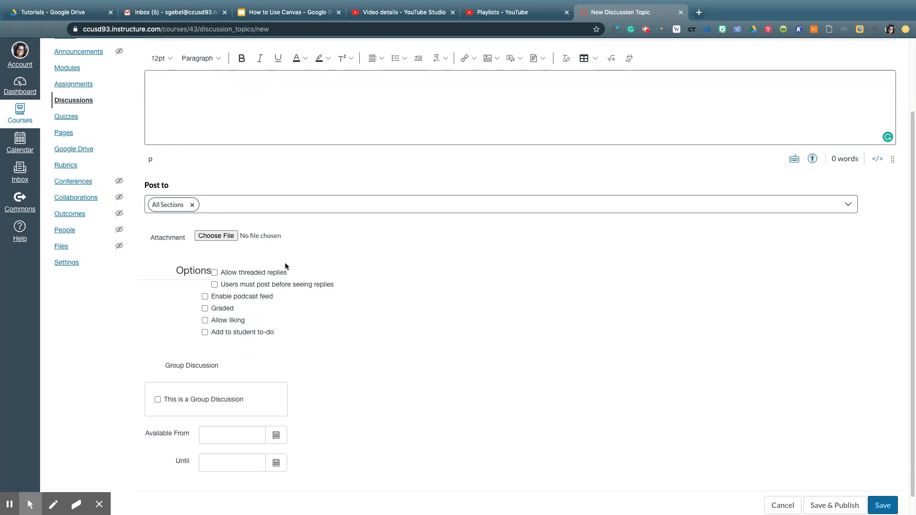
Step: Allow threaded replies and require users to post before seeing replies in the new discussion
{"action": "left_click_drag", "start_coordinate": [198, 267], "coordinate": [312, 337]}
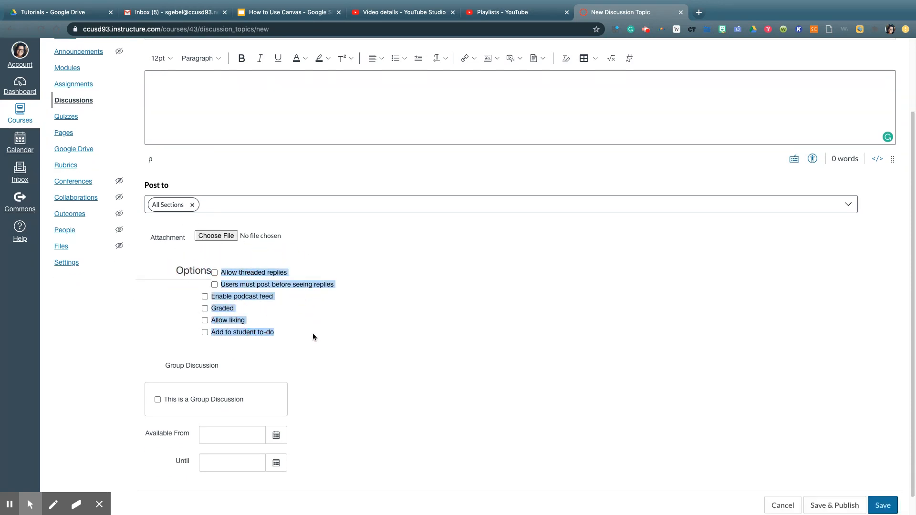
{"action": "left_click", "coordinate": [313, 337]}
{"action": "left_click", "coordinate": [215, 273]}
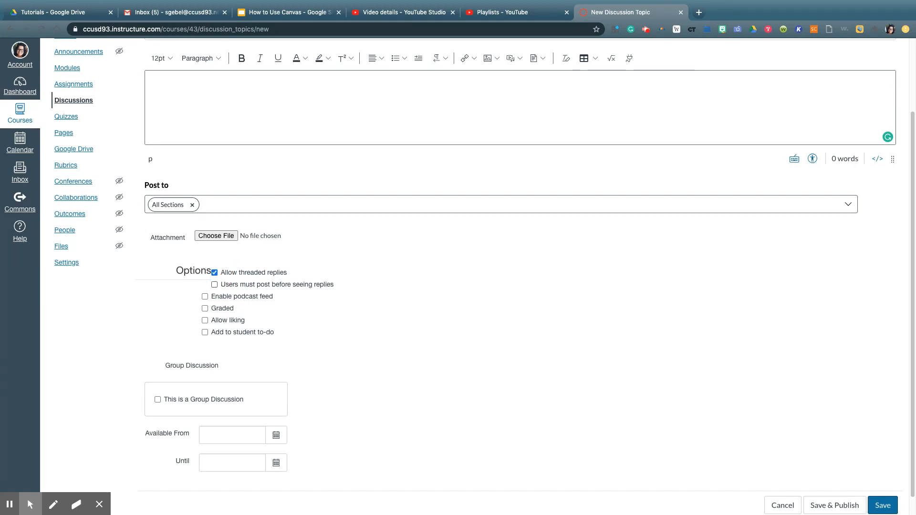
{"action": "left_click", "coordinate": [214, 284]}
Step: Make the new discussion graded to examine its grading options, and make it ungraded again
{"action": "left_click", "coordinate": [205, 308]}
{"action": "left_click", "coordinate": [205, 308]}
{"action": "left_click", "coordinate": [205, 308]}
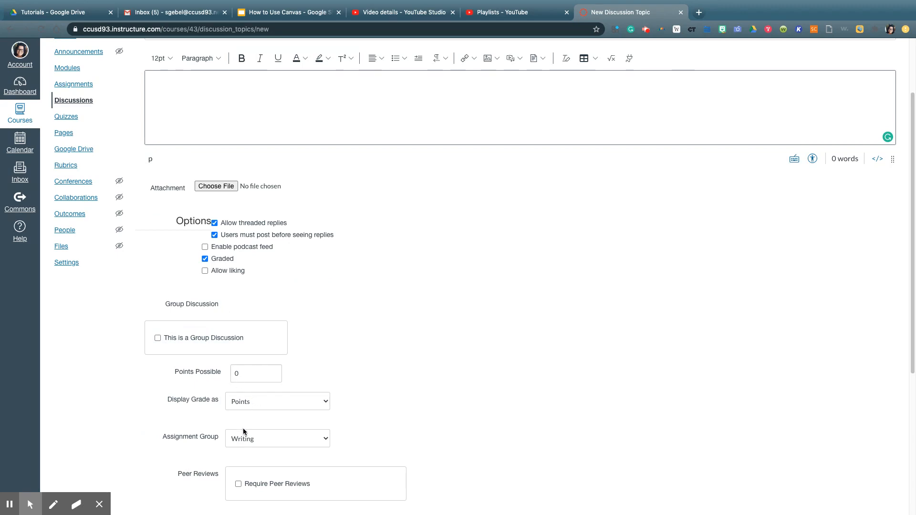
{"action": "left_click", "coordinate": [204, 258]}
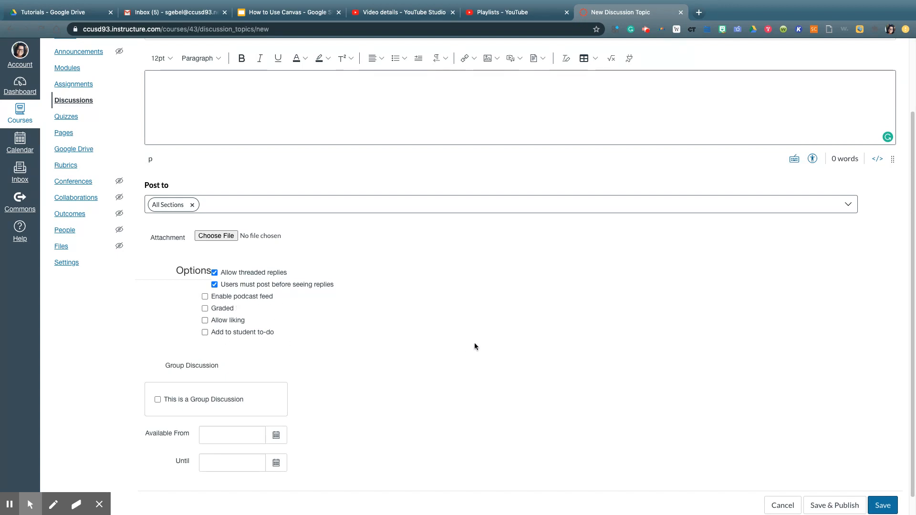
Step: Review the availability date fields and the rest of the form, and discard the new discussion
{"action": "scroll", "coordinate": [475, 346], "scroll_direction": "down", "scroll_amount": 1}
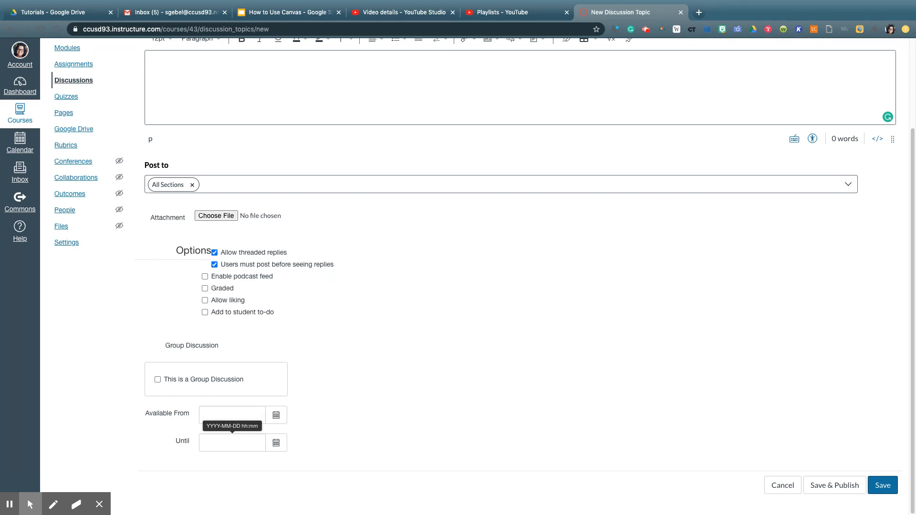
{"action": "scroll", "coordinate": [778, 305], "scroll_direction": "up", "scroll_amount": 3}
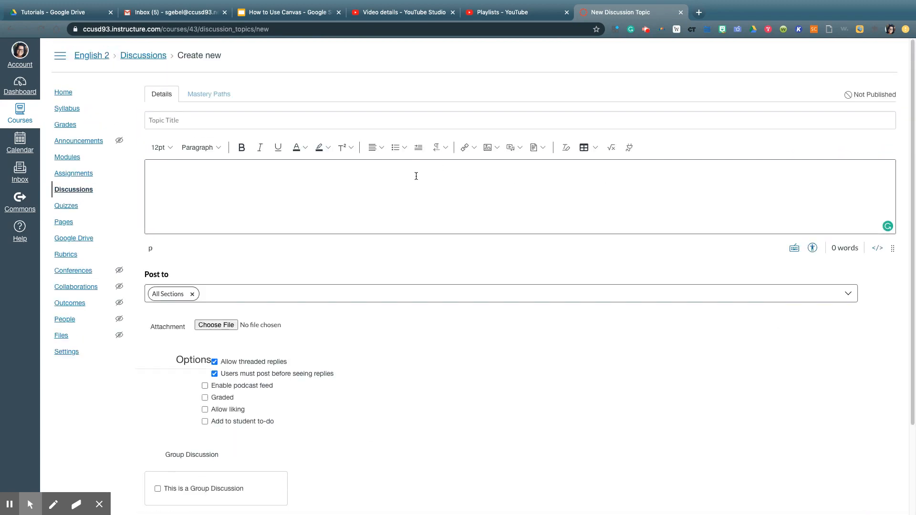
{"action": "scroll", "coordinate": [692, 358], "scroll_direction": "down", "scroll_amount": 3}
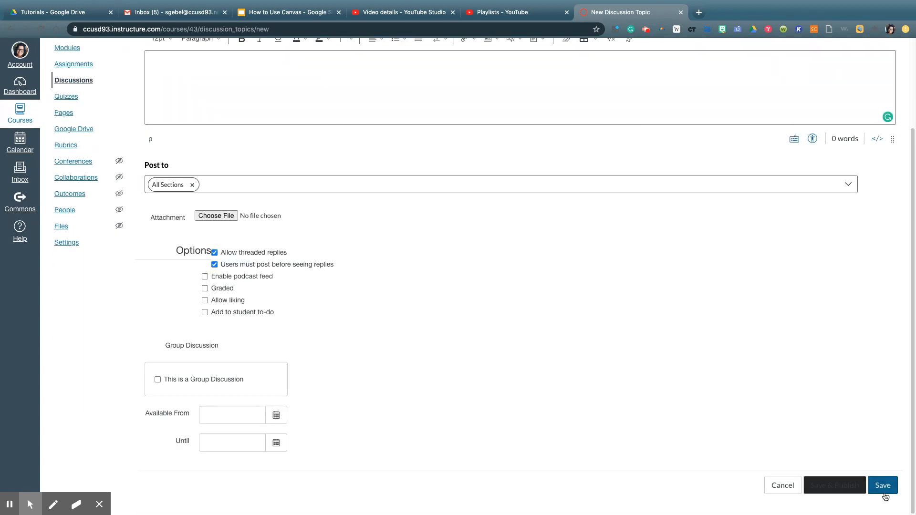
{"action": "left_click", "coordinate": [770, 486]}
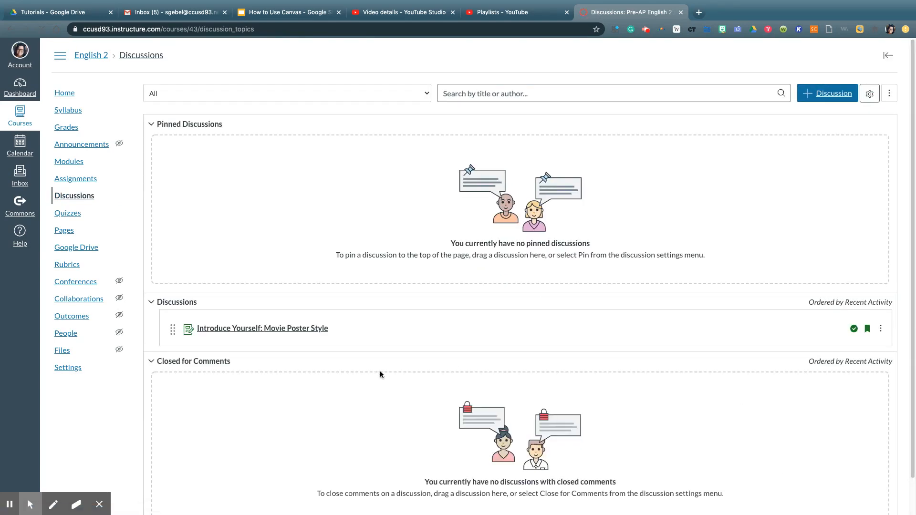
Step: Open the discussion "Introduce Yourself: Movie Poster Style" and read its instructions and embedded sample poster
{"action": "left_click", "coordinate": [243, 330]}
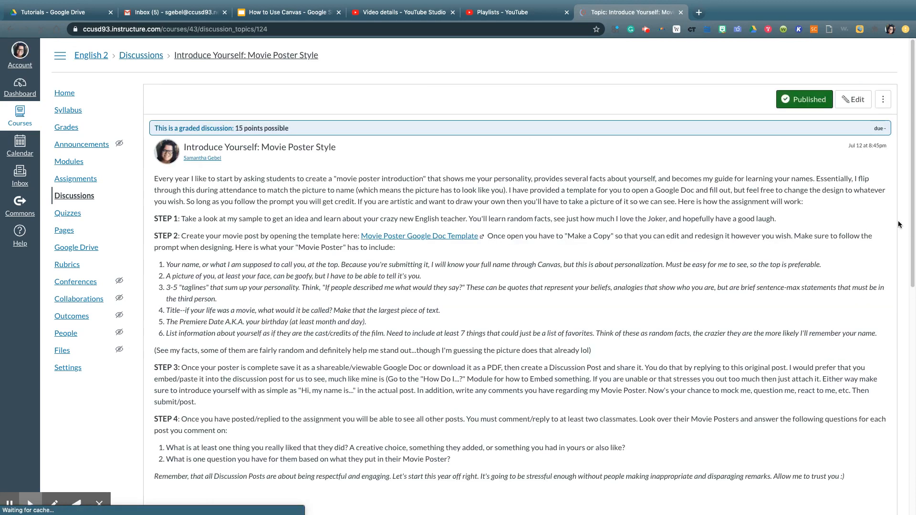
{"action": "scroll", "coordinate": [384, 136], "scroll_direction": "down", "scroll_amount": 1}
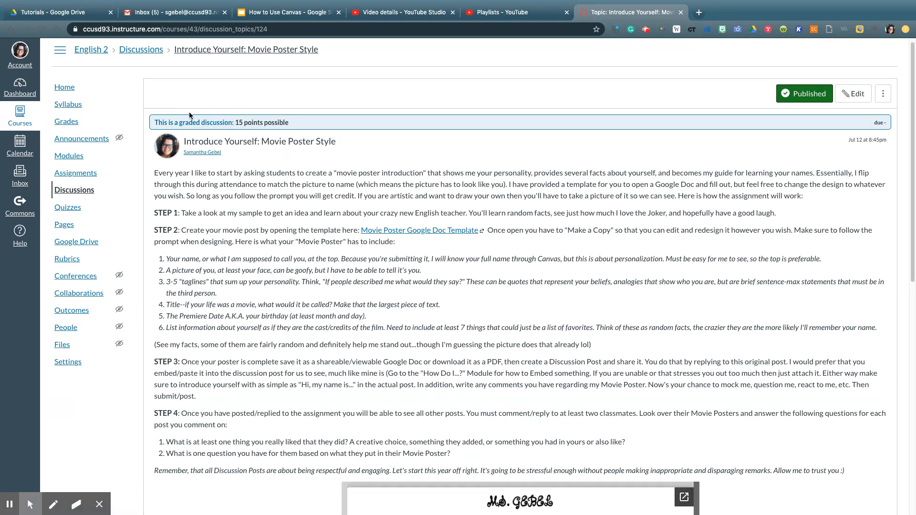
{"action": "scroll", "coordinate": [146, 146], "scroll_direction": "down", "scroll_amount": 1}
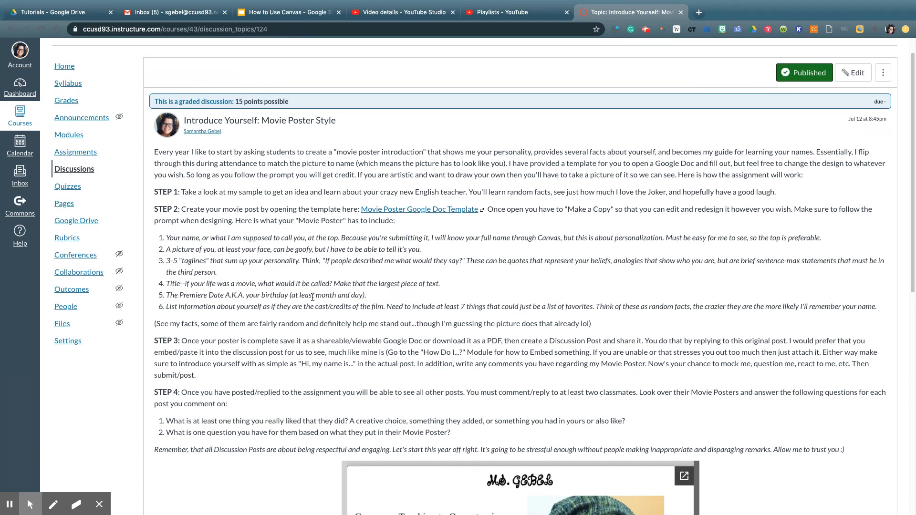
{"action": "scroll", "coordinate": [69, 227], "scroll_direction": "down", "scroll_amount": 1}
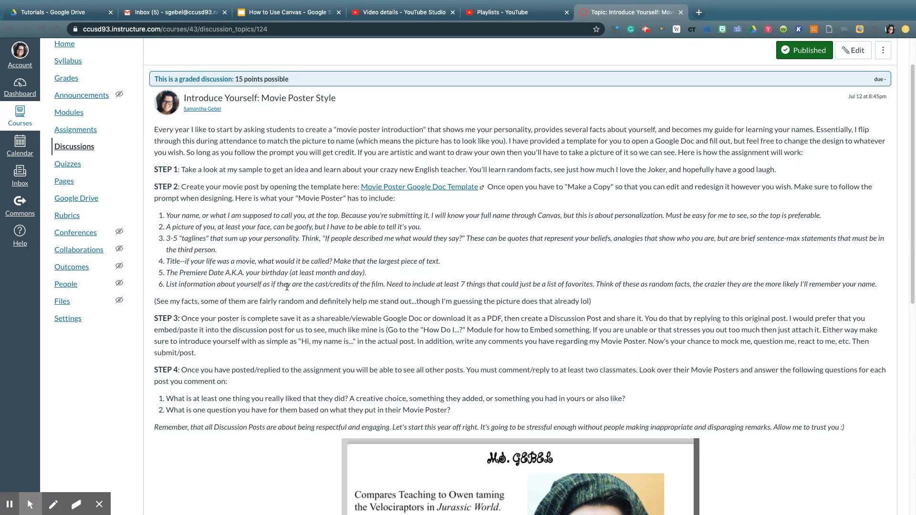
{"action": "scroll", "coordinate": [207, 332], "scroll_direction": "down", "scroll_amount": 3}
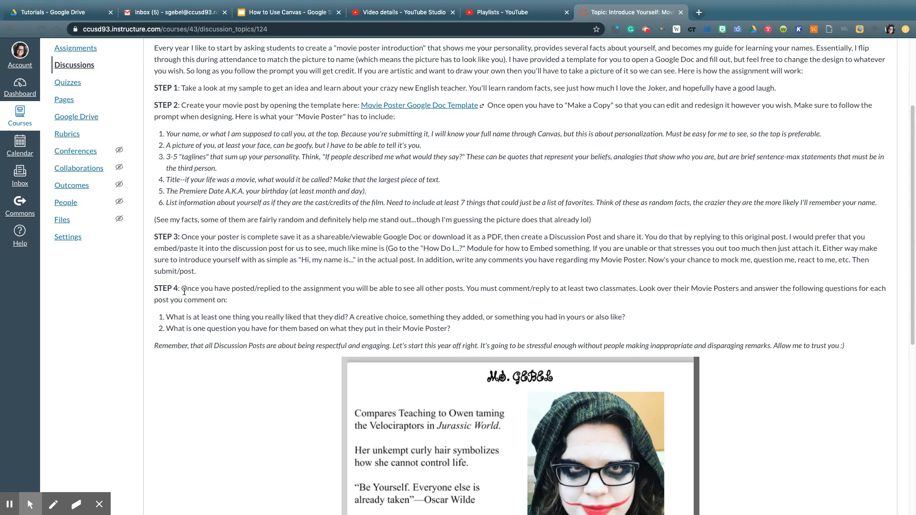
{"action": "scroll", "coordinate": [184, 290], "scroll_direction": "up", "scroll_amount": 1}
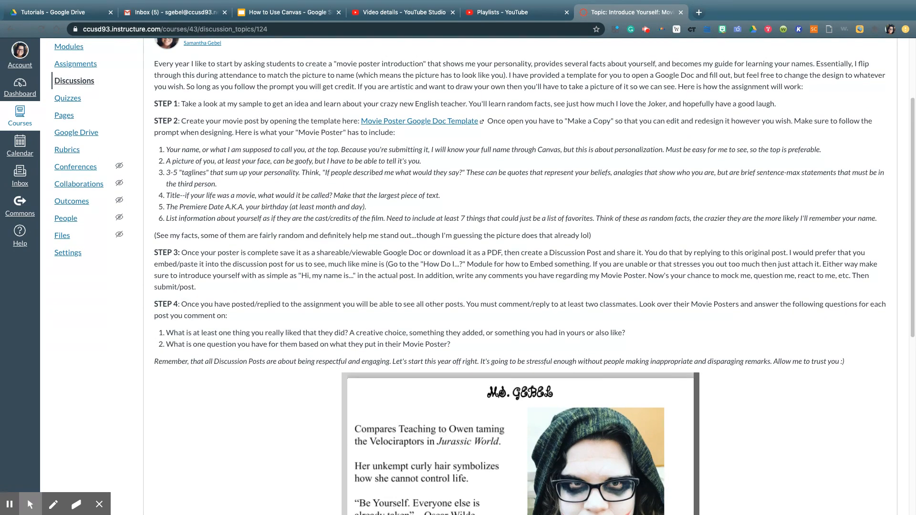
{"action": "scroll", "coordinate": [520, 276], "scroll_direction": "up", "scroll_amount": 1}
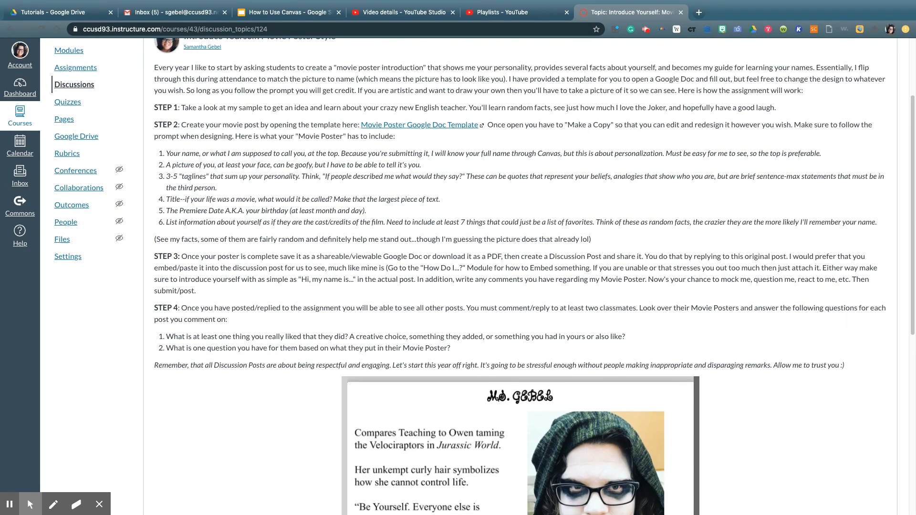
{"action": "triple_click", "coordinate": [202, 315]}
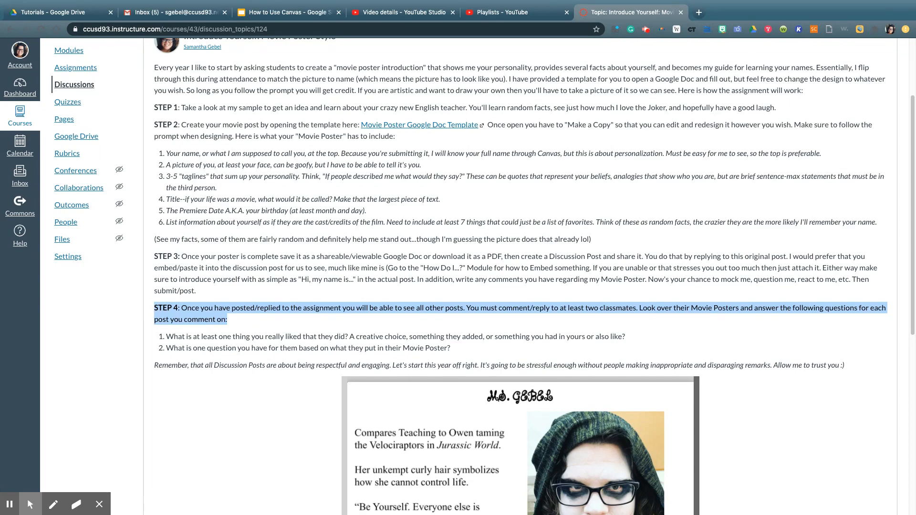
{"action": "triple_click", "coordinate": [231, 365]}
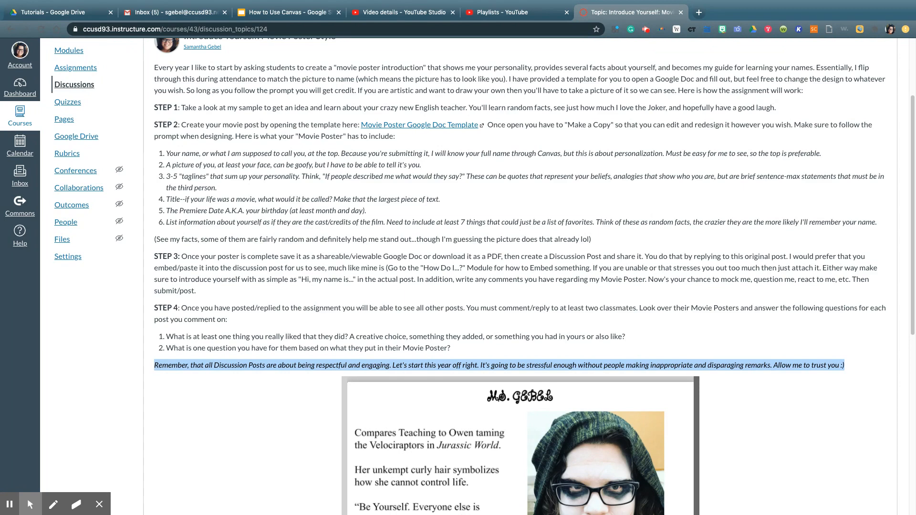
{"action": "left_click", "coordinate": [108, 359]}
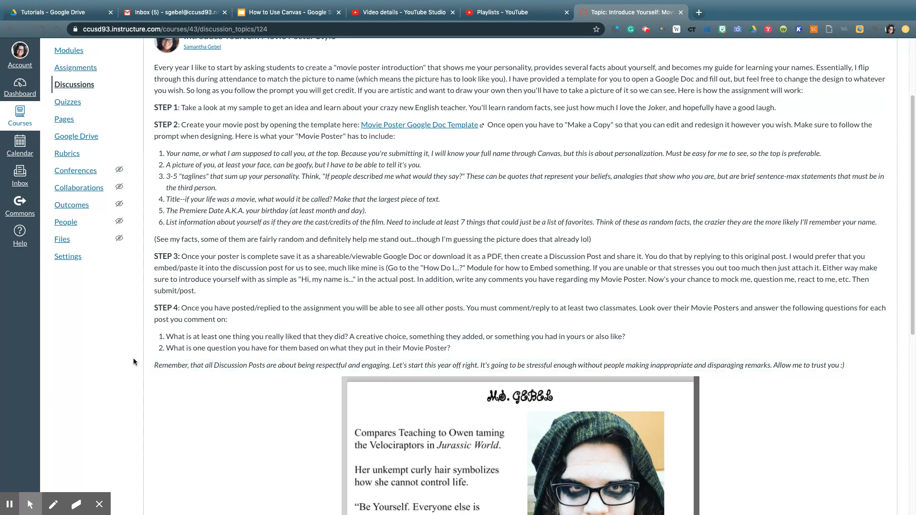
{"action": "scroll", "coordinate": [133, 358], "scroll_direction": "down", "scroll_amount": 6}
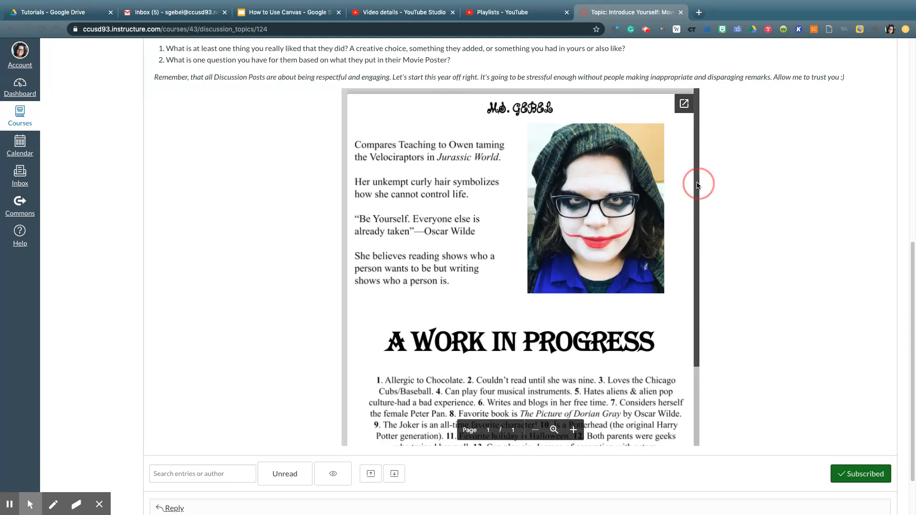
{"action": "scroll", "coordinate": [697, 183], "scroll_direction": "down", "scroll_amount": 3}
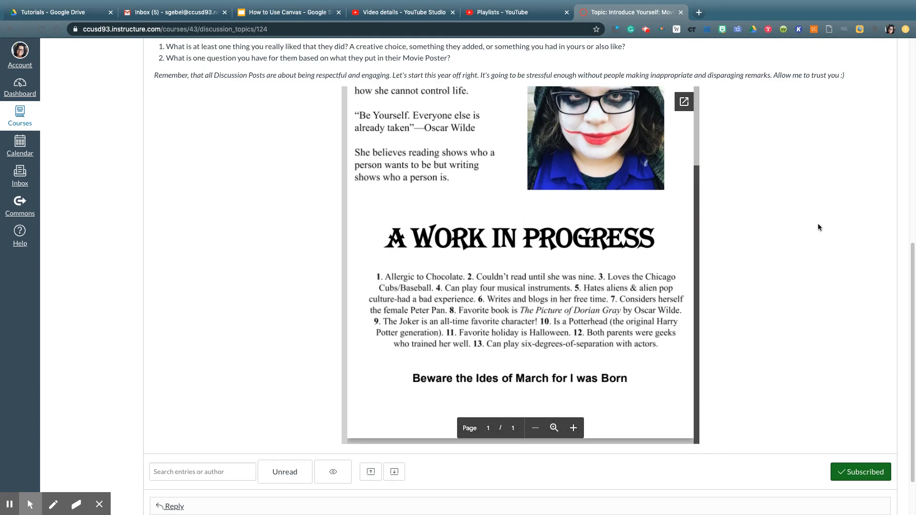
Step: Post the reply "Here is my poster." to the discussion without loading the auto-saved content
{"action": "scroll", "coordinate": [817, 224], "scroll_direction": "down", "scroll_amount": 2}
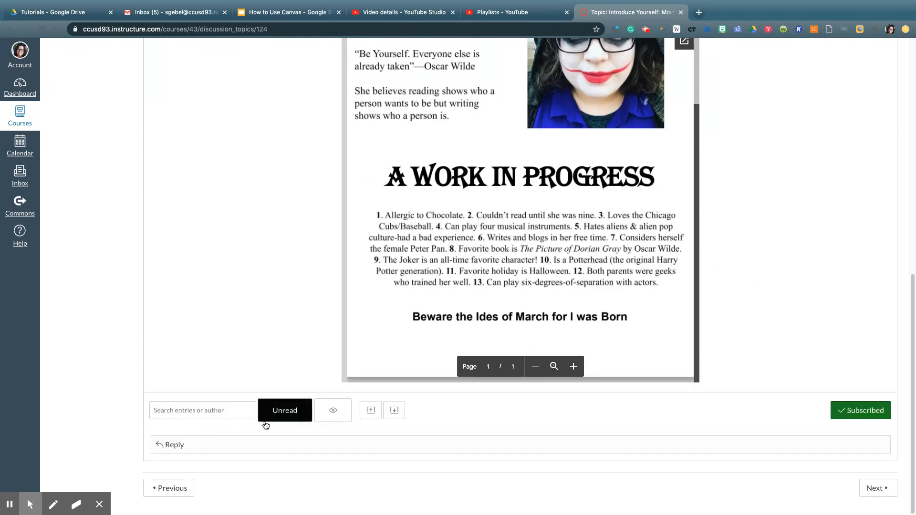
{"action": "left_click", "coordinate": [174, 446]}
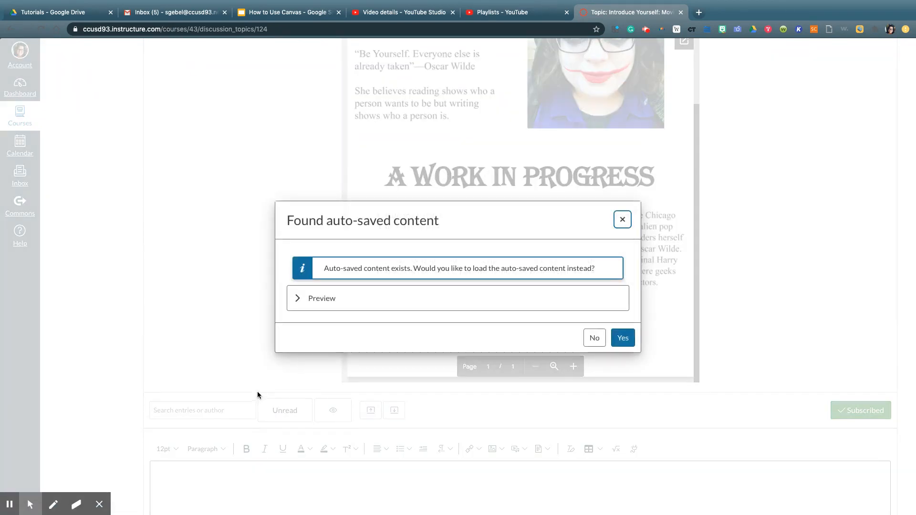
{"action": "left_click", "coordinate": [623, 219]}
{"action": "scroll", "coordinate": [429, 372], "scroll_direction": "down", "scroll_amount": 3}
{"action": "left_click", "coordinate": [345, 355]}
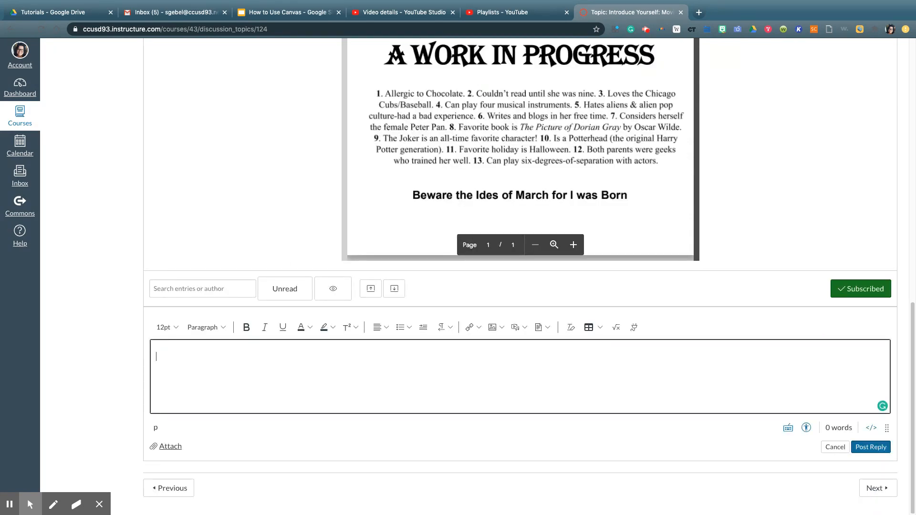
{"action": "left_click", "coordinate": [698, 379]}
{"action": "type", "text": "Here is my poster."}
{"action": "left_click", "coordinate": [865, 447]}
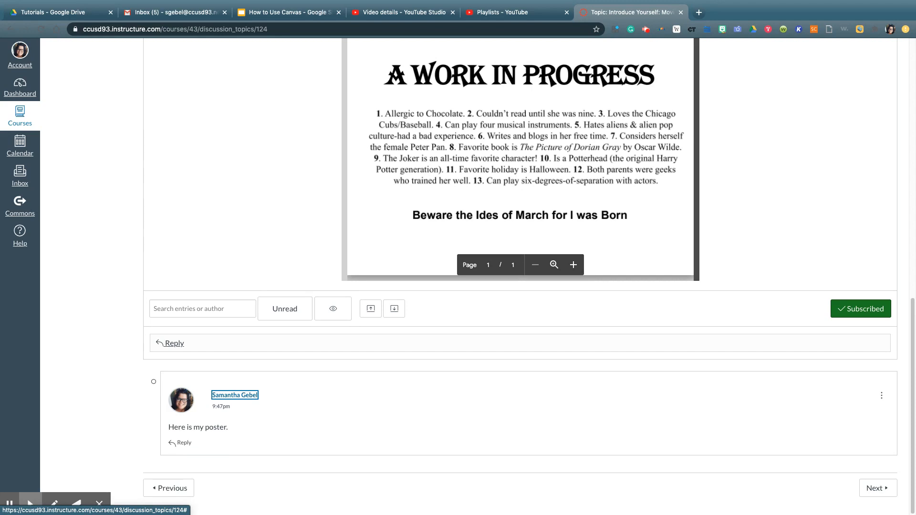
Step: Post "Cool poster" as a nested reply to the "Here is my poster." entry
{"action": "left_click", "coordinate": [184, 443]}
{"action": "left_click", "coordinate": [254, 474]}
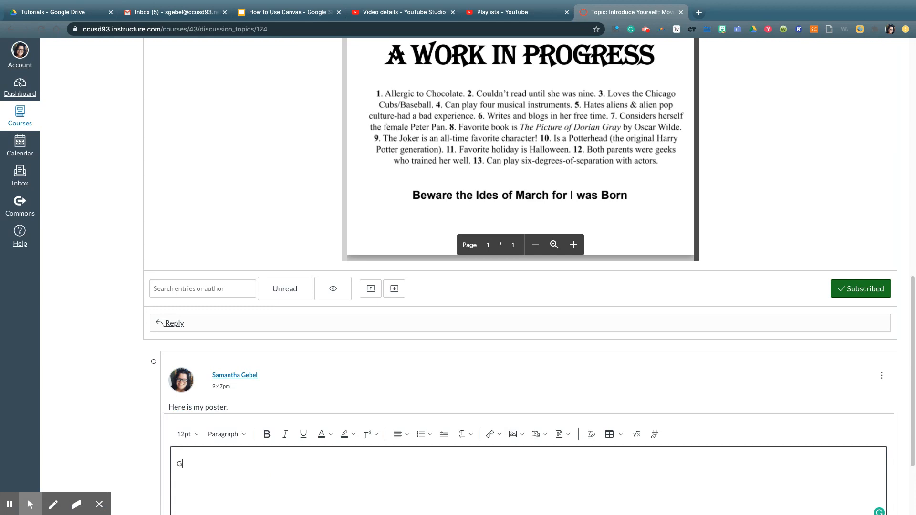
{"action": "type", "text": "Cool poster"}
{"action": "scroll", "coordinate": [399, 457], "scroll_direction": "down", "scroll_amount": 3}
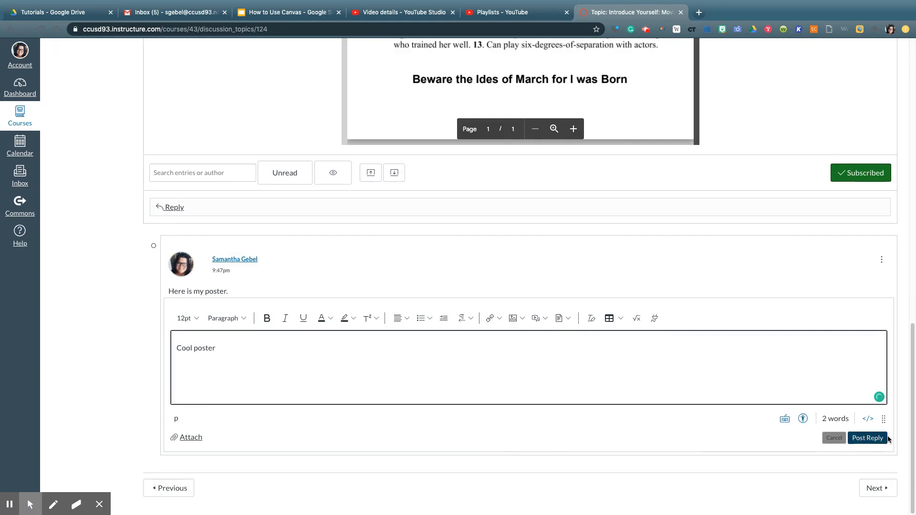
{"action": "left_click", "coordinate": [874, 436]}
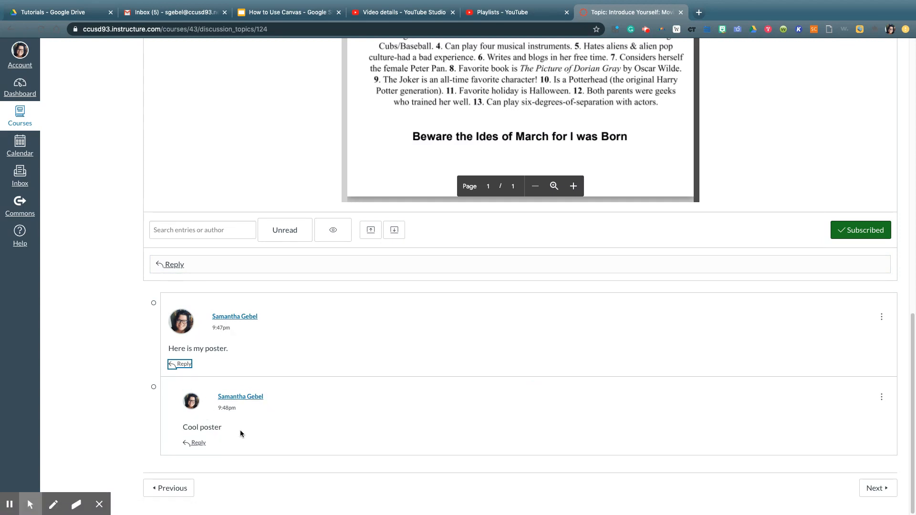
Step: Post "Awesome assignment" as a reply to the main discussion topic, without loading the auto-saved content
{"action": "left_click", "coordinate": [174, 264]}
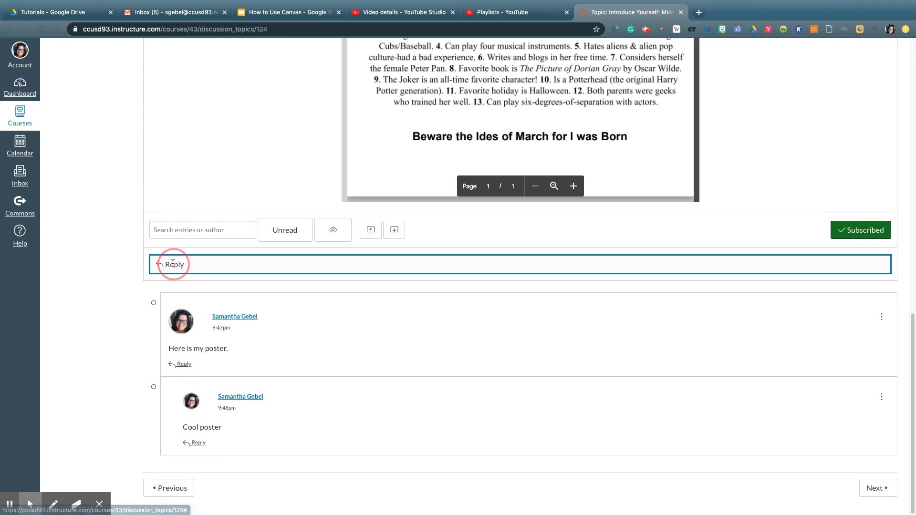
{"action": "left_click", "coordinate": [622, 219]}
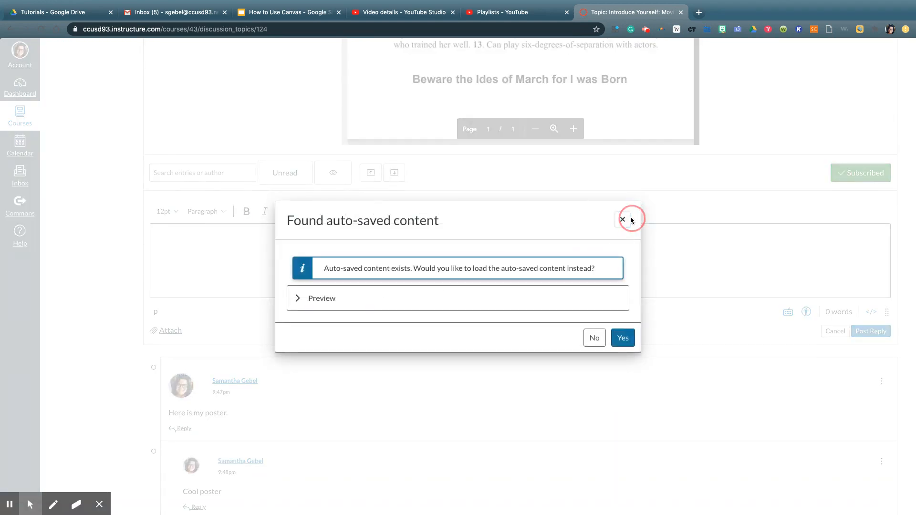
{"action": "left_click", "coordinate": [365, 276]}
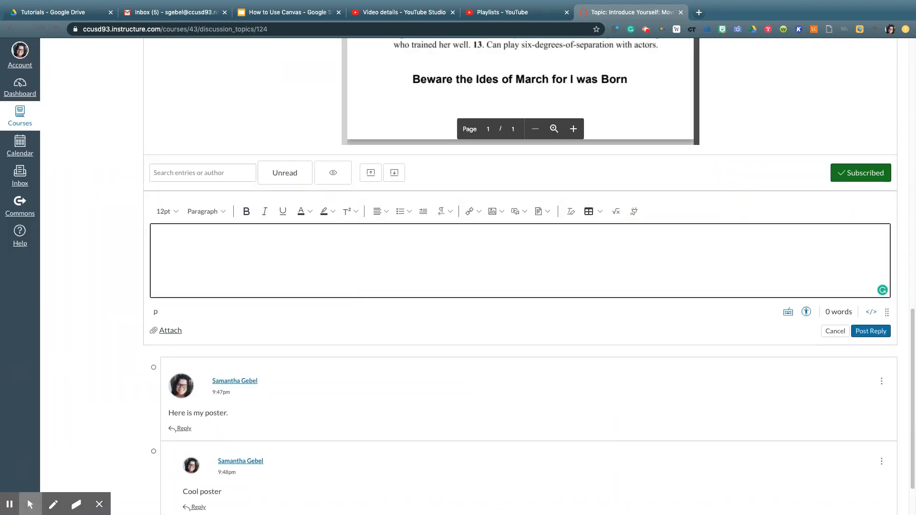
{"action": "type", "text": "Awesome assignment"}
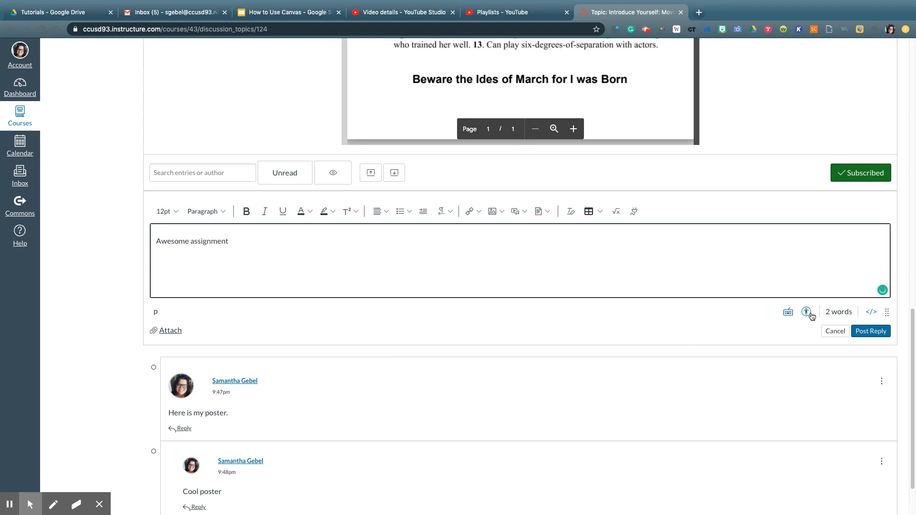
{"action": "left_click", "coordinate": [869, 331]}
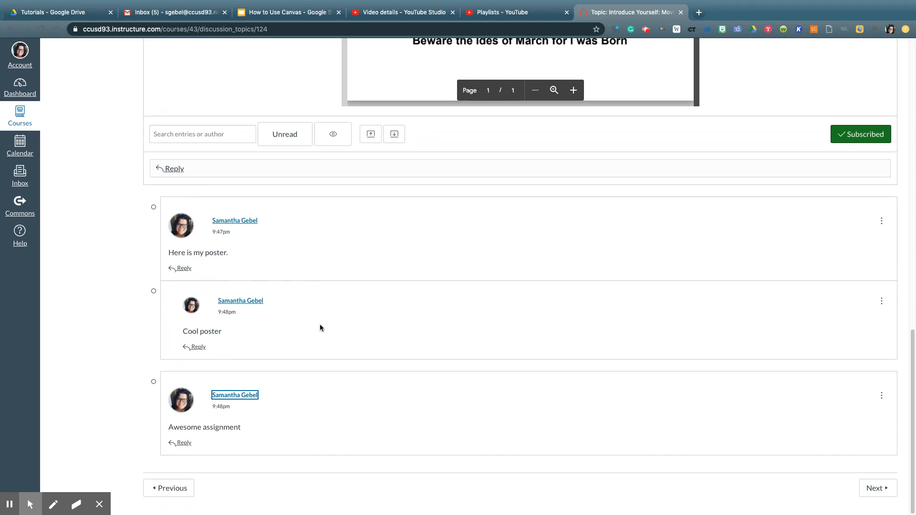
Step: Switch to Student View from the course home page and check the unread and total reply counters in the discussions list
{"action": "scroll", "coordinate": [321, 324], "scroll_direction": "up", "scroll_amount": 10}
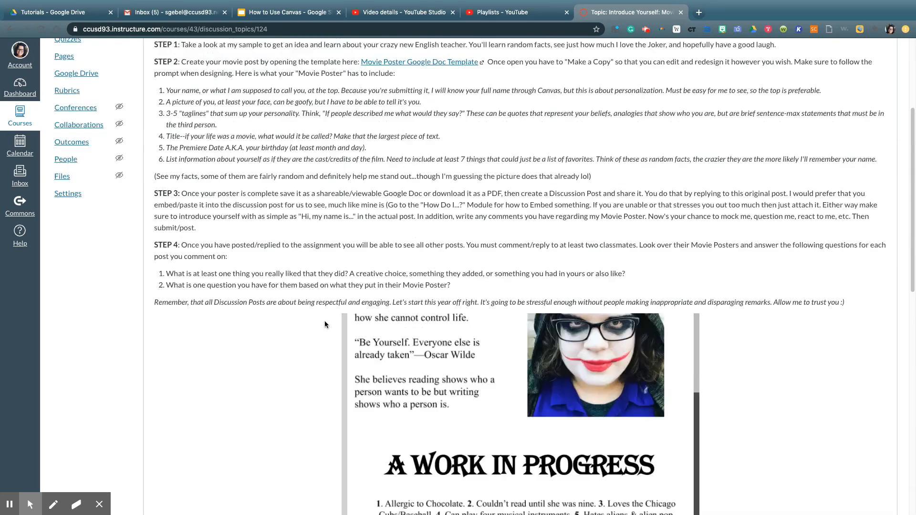
{"action": "scroll", "coordinate": [325, 324], "scroll_direction": "up", "scroll_amount": 4}
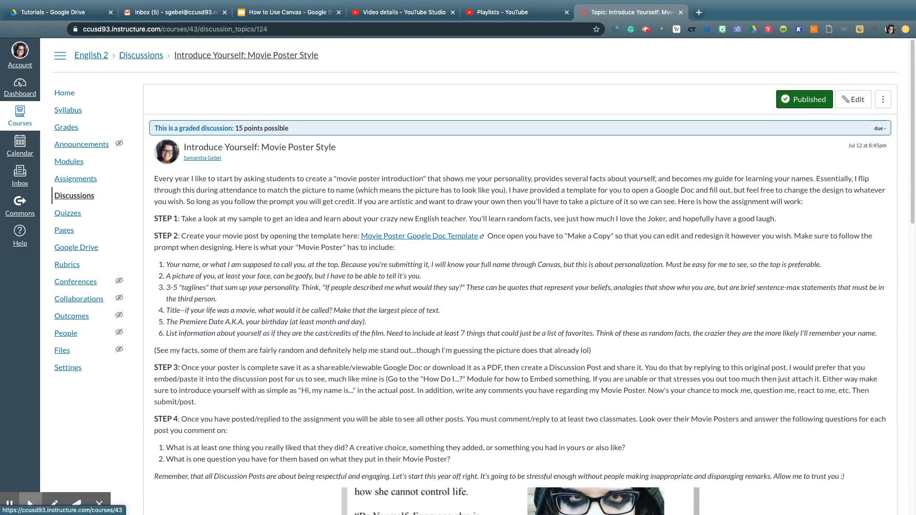
{"action": "left_click", "coordinate": [64, 93]}
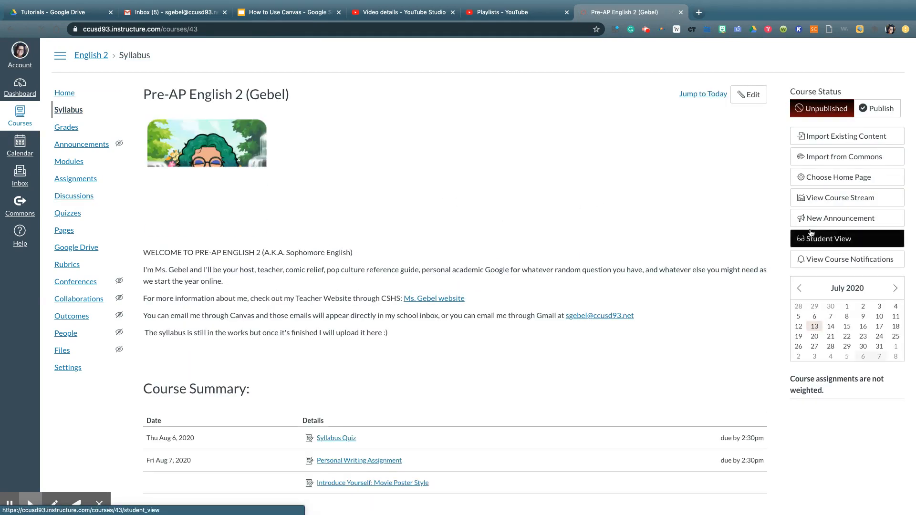
{"action": "left_click", "coordinate": [817, 240]}
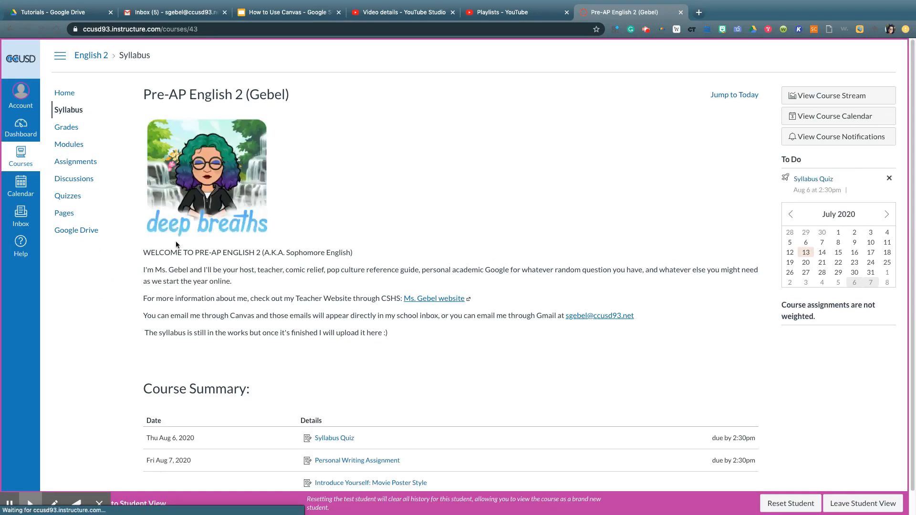
{"action": "left_click", "coordinate": [76, 179]}
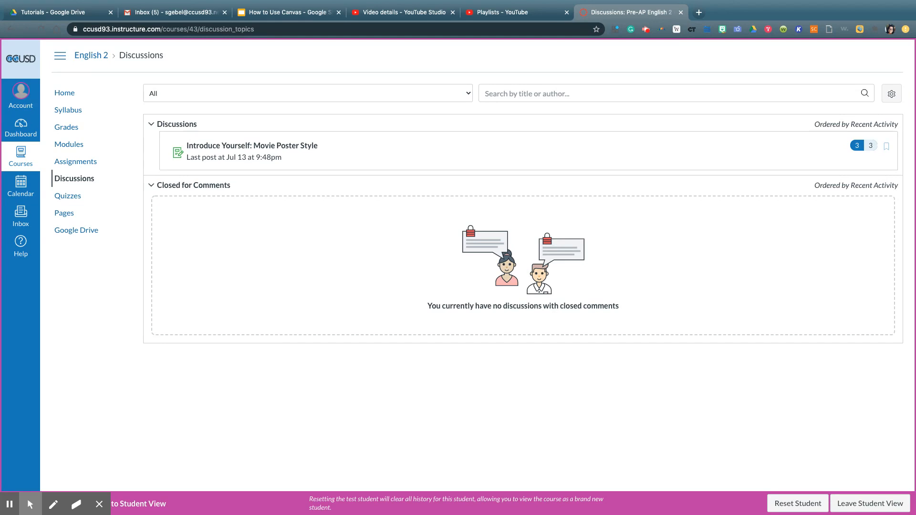
{"action": "left_click", "coordinate": [856, 128]}
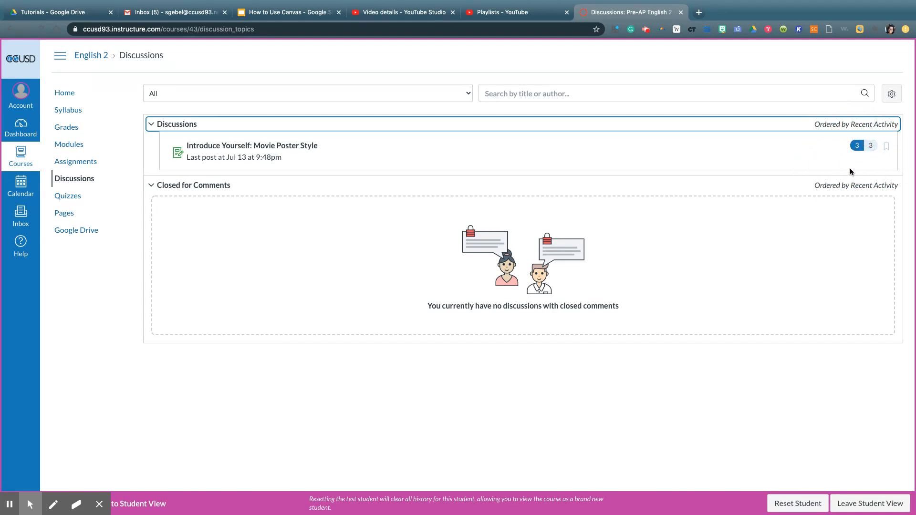
{"action": "mouse_move", "coordinate": [852, 148]}
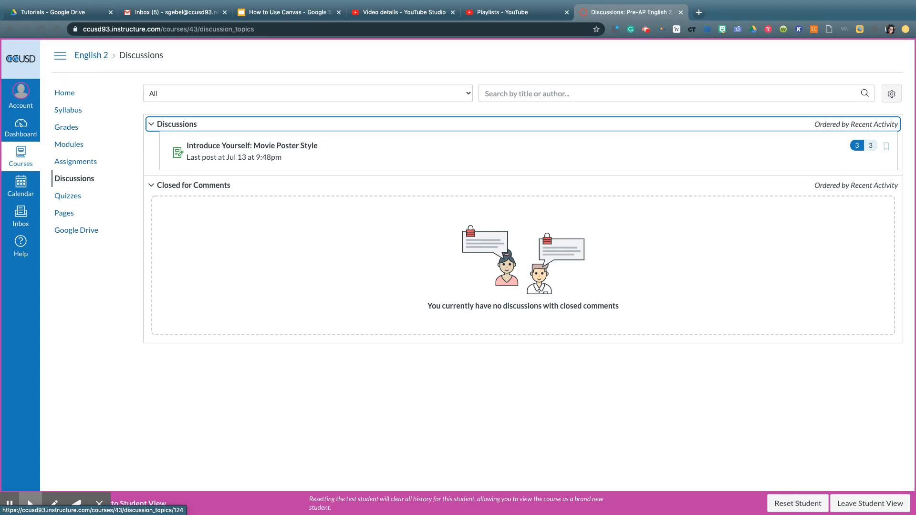
Step: Open "Introduce Yourself: Movie Poster Style" as the student, view its linked Movie Poster Google Doc Template, and return to the discussion
{"action": "left_click", "coordinate": [307, 148]}
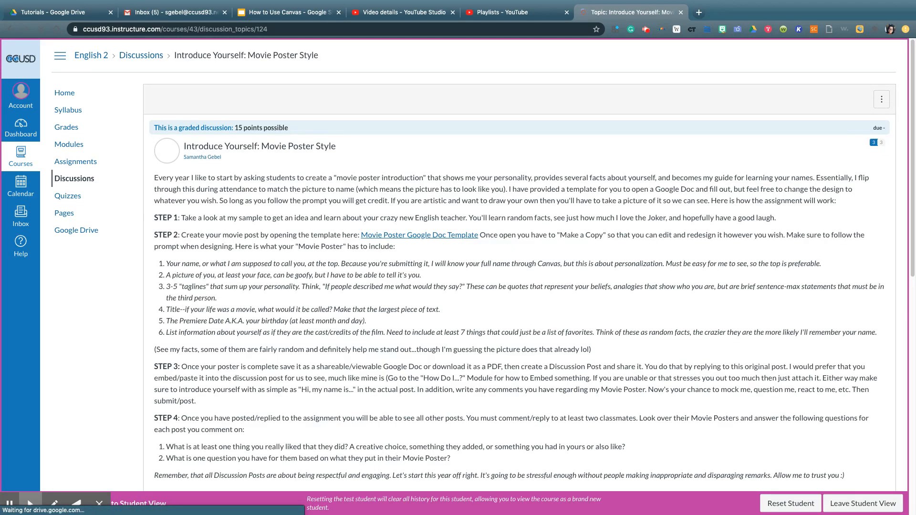
{"action": "scroll", "coordinate": [286, 239], "scroll_direction": "down", "scroll_amount": 2}
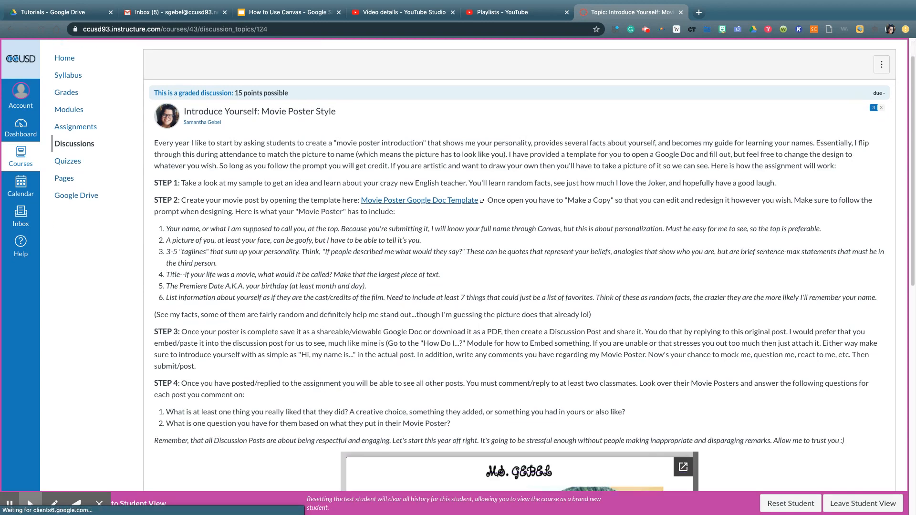
{"action": "left_click", "coordinate": [448, 178]}
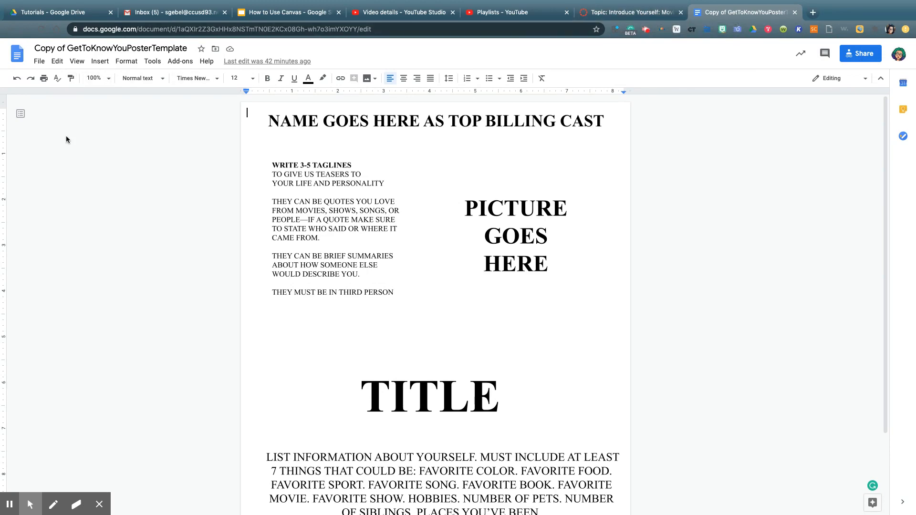
{"action": "left_click", "coordinate": [645, 11]}
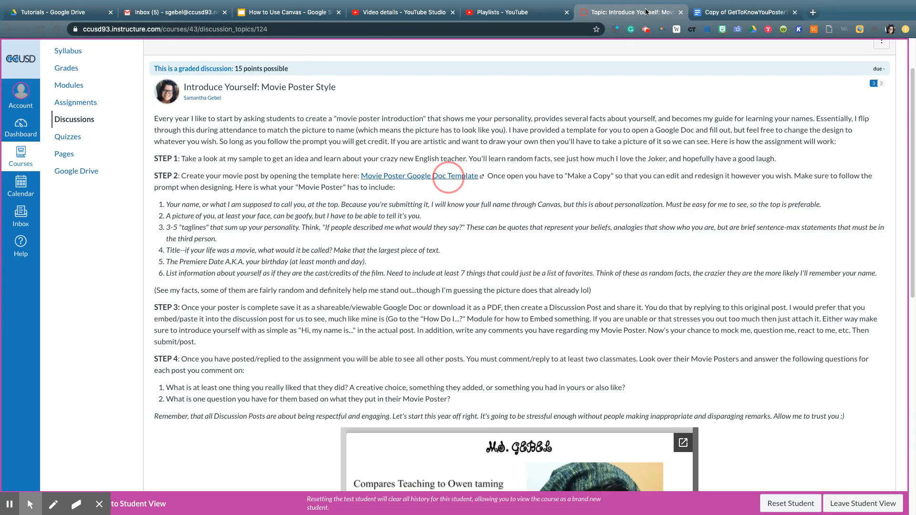
Step: Post the reply "This is weird" to the discussion as the test student, without loading the auto-saved content
{"action": "scroll", "coordinate": [558, 211], "scroll_direction": "down", "scroll_amount": 1}
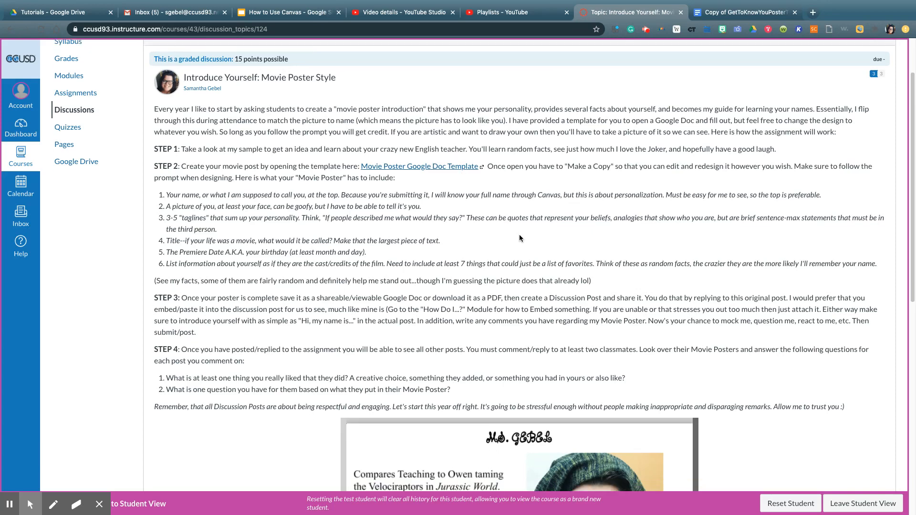
{"action": "scroll", "coordinate": [520, 233], "scroll_direction": "down", "scroll_amount": 5}
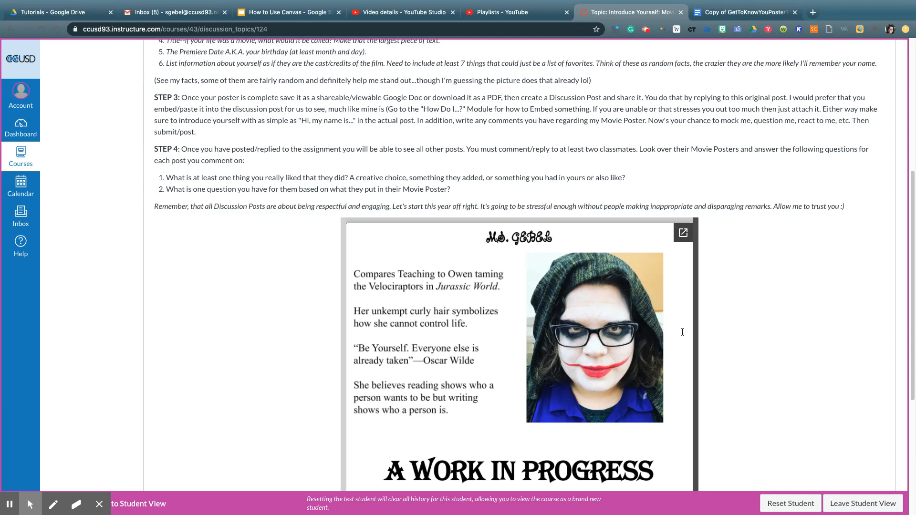
{"action": "scroll", "coordinate": [729, 331], "scroll_direction": "down", "scroll_amount": 5}
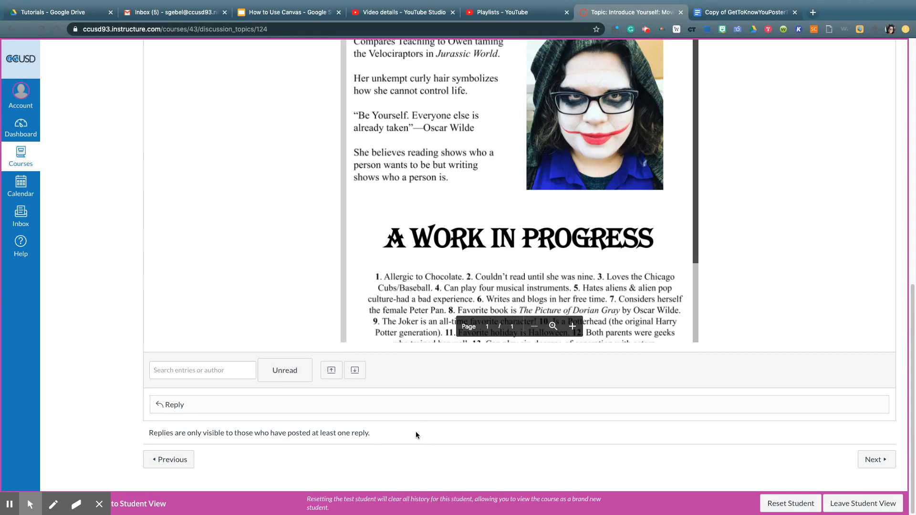
{"action": "left_click", "coordinate": [176, 405]}
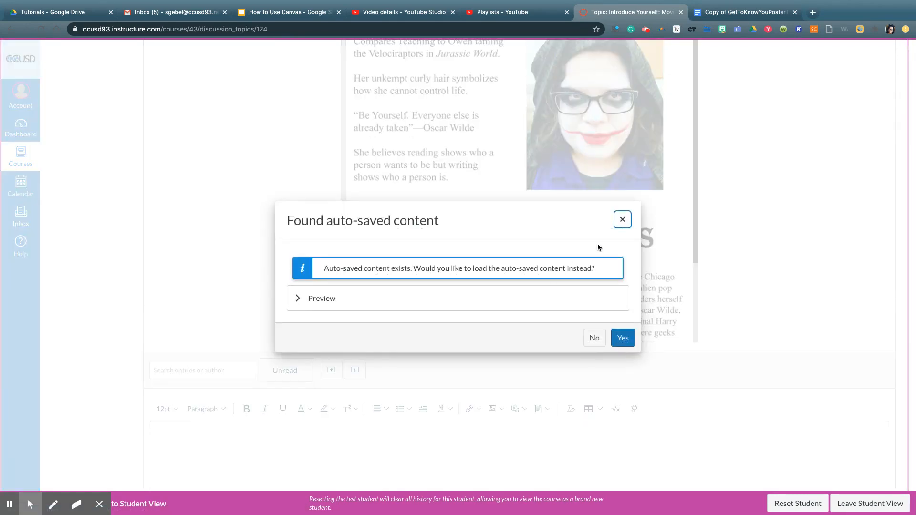
{"action": "left_click", "coordinate": [622, 219]}
{"action": "scroll", "coordinate": [457, 336], "scroll_direction": "down", "scroll_amount": 2}
{"action": "left_click", "coordinate": [337, 332]}
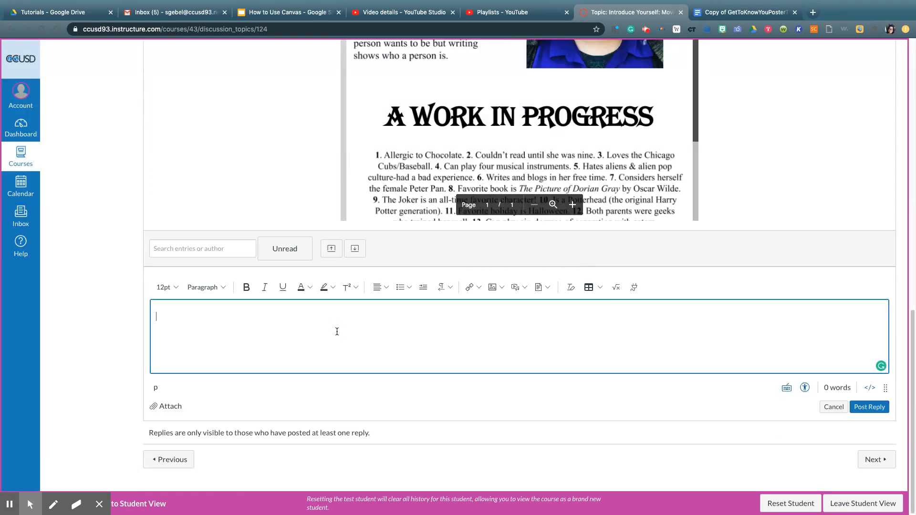
{"action": "type", "text": "This is weird"}
{"action": "left_click", "coordinate": [868, 407]}
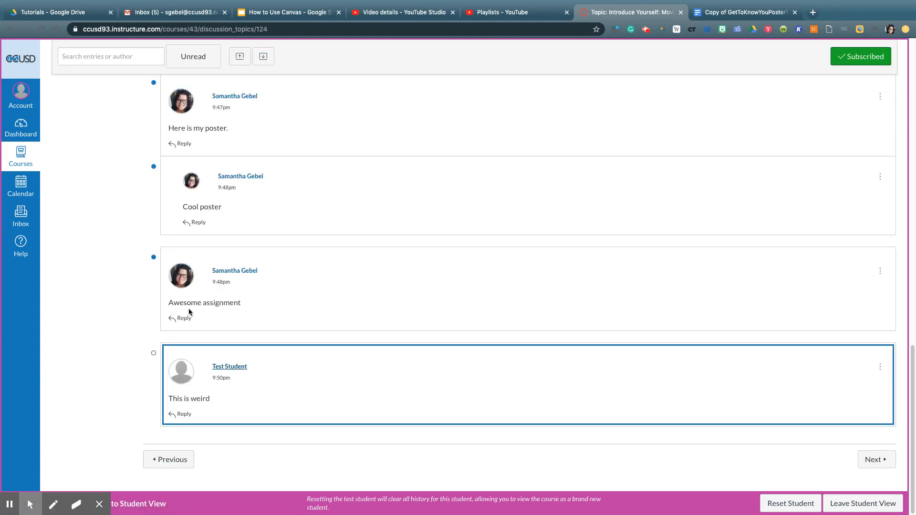
Step: Review the other participants' replies and the discussion instructions from the student's side
{"action": "scroll", "coordinate": [213, 290], "scroll_direction": "up", "scroll_amount": 2}
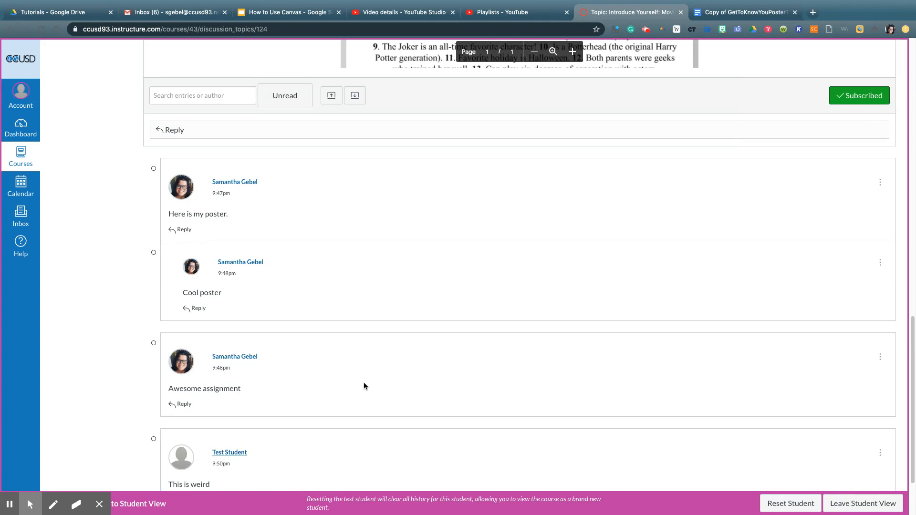
{"action": "scroll", "coordinate": [421, 358], "scroll_direction": "up", "scroll_amount": 8}
{"action": "scroll", "coordinate": [425, 364], "scroll_direction": "up", "scroll_amount": 3}
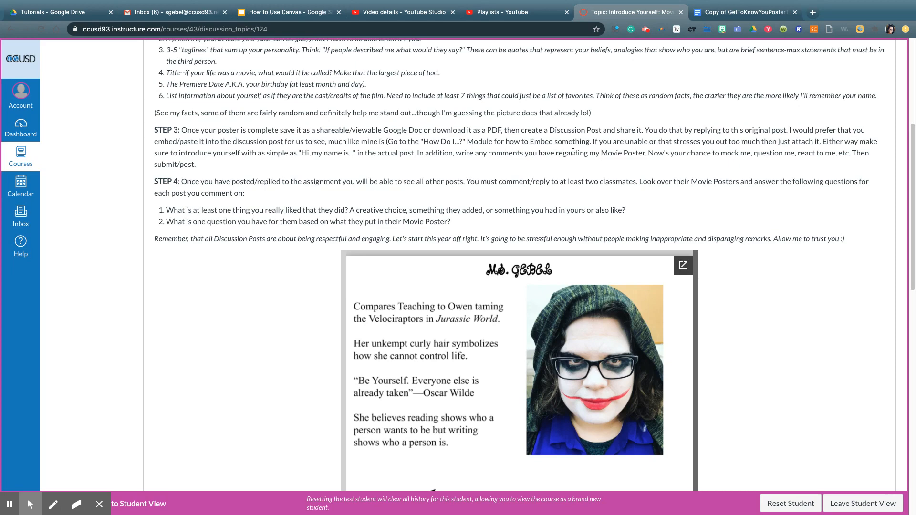
{"action": "scroll", "coordinate": [572, 152], "scroll_direction": "up", "scroll_amount": 3}
{"action": "scroll", "coordinate": [574, 153], "scroll_direction": "up", "scroll_amount": 2}
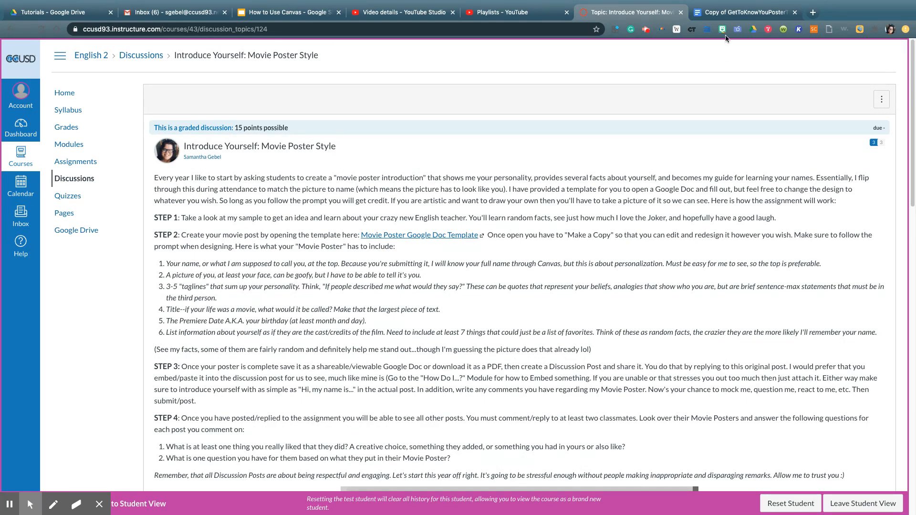
{"action": "left_click", "coordinate": [646, 29]}
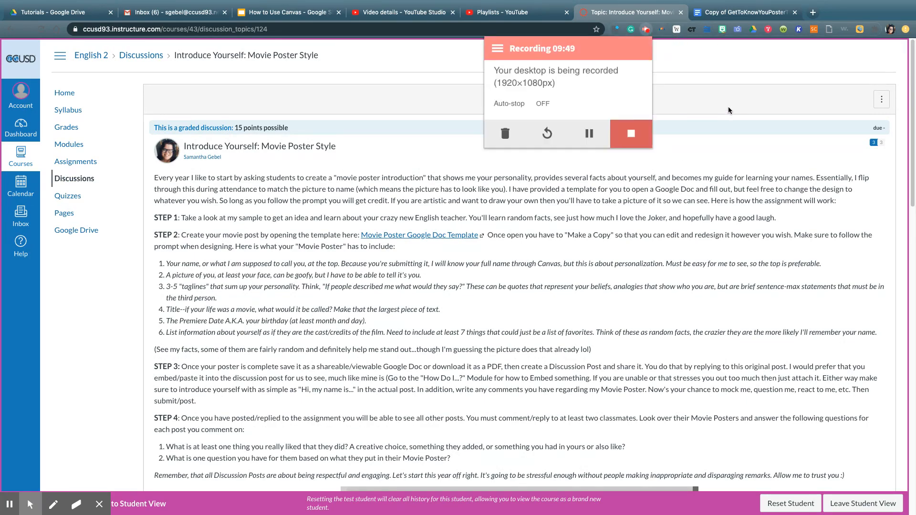